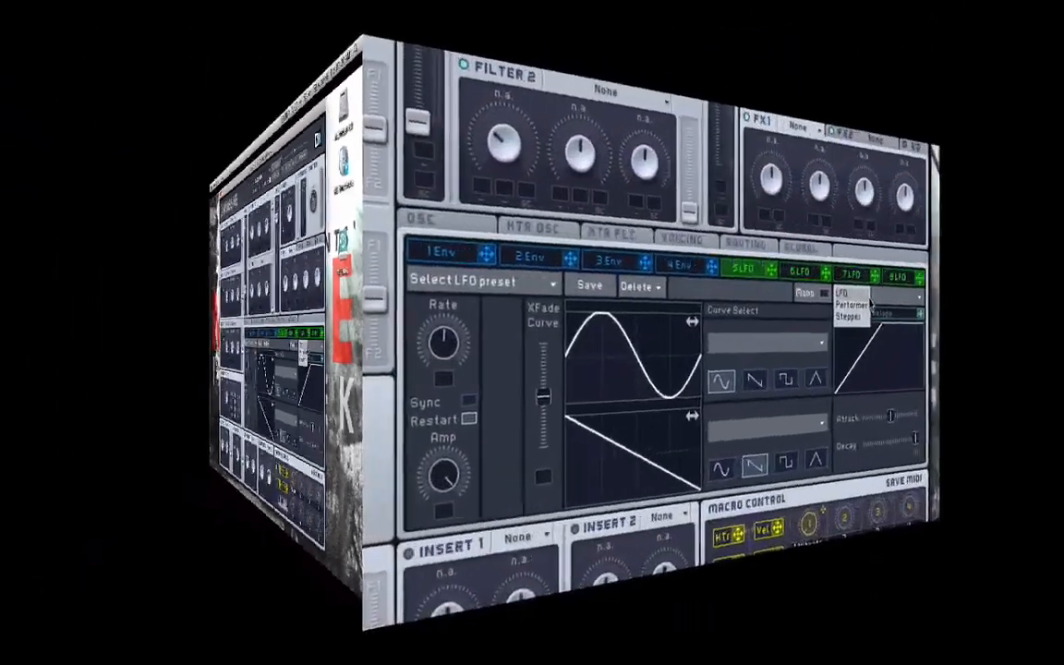
- Change modulator 5 from LFO to Performer mode and compare its display with modulator 6
left_click(853, 304)
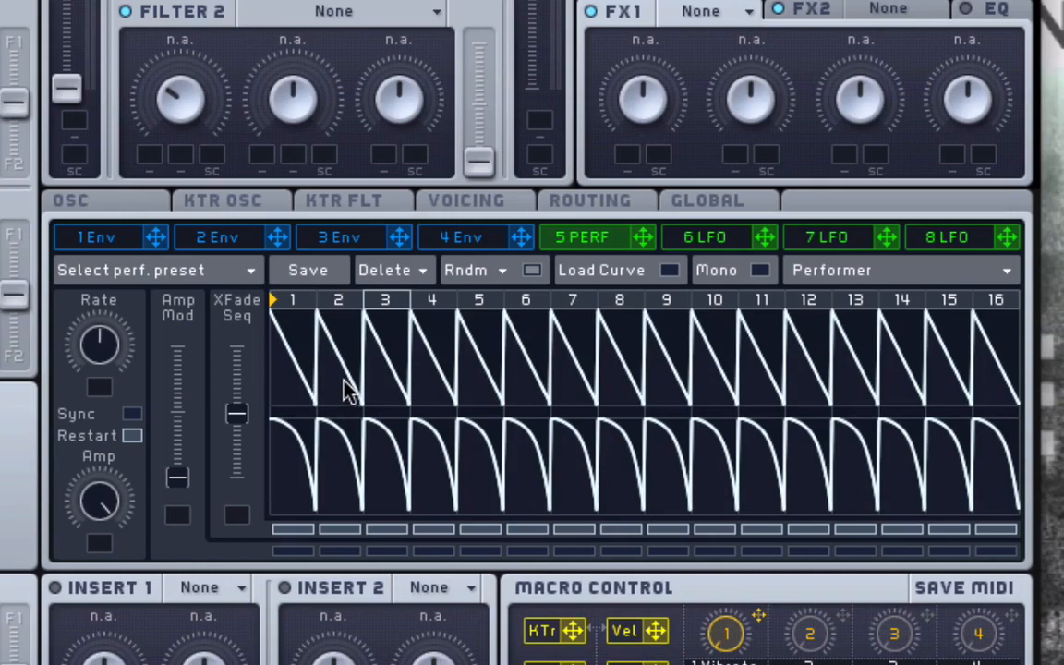
left_click(716, 236)
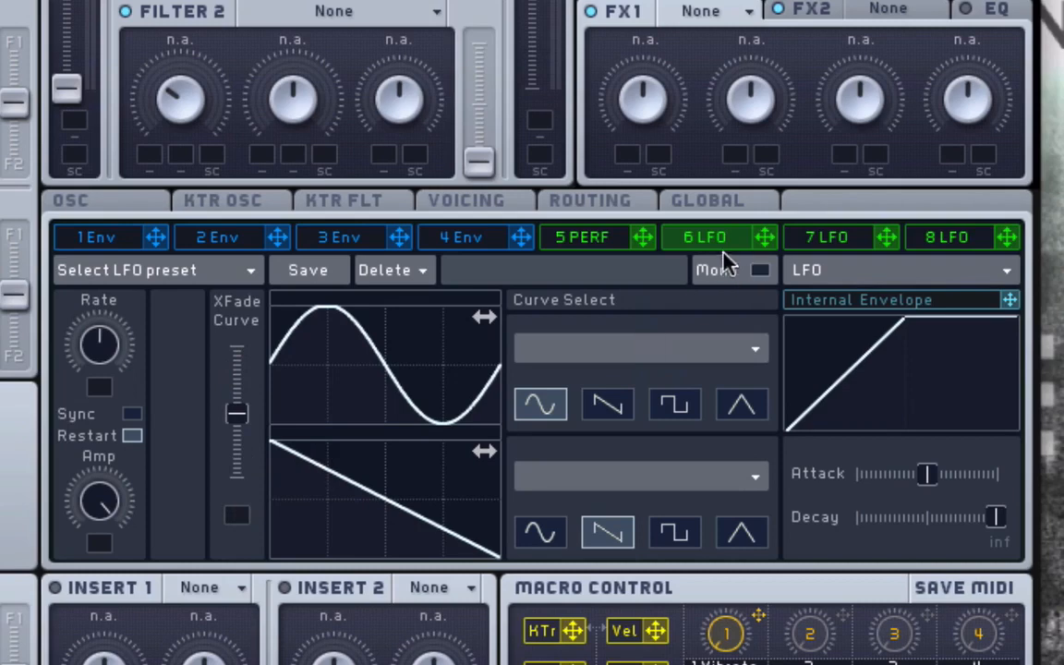
left_click(596, 237)
left_click_drag(667, 358, 509, 460)
left_click_drag(643, 393, 647, 262)
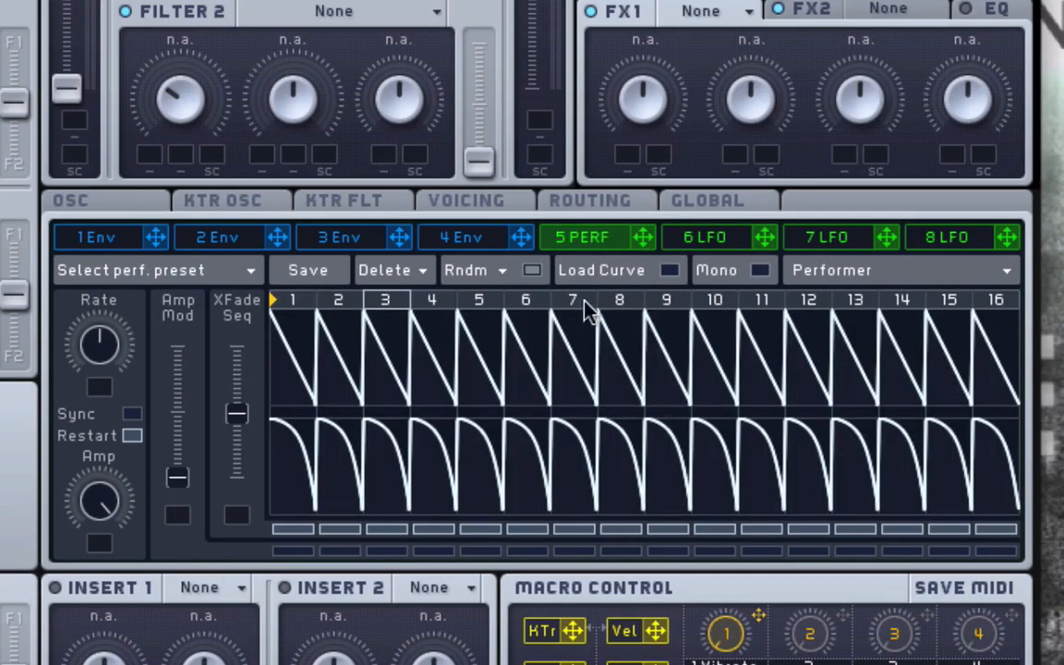
mouse_move(584, 301)
left_mouse_down()
mouse_move(266, 354)
mouse_move(496, 287)
mouse_move(621, 289)
left_mouse_up()
- Disable the XFade sequence switches for the performer's steps and lower the XFade Seq fader to its minimum
left_click_drag(230, 418, 251, 529)
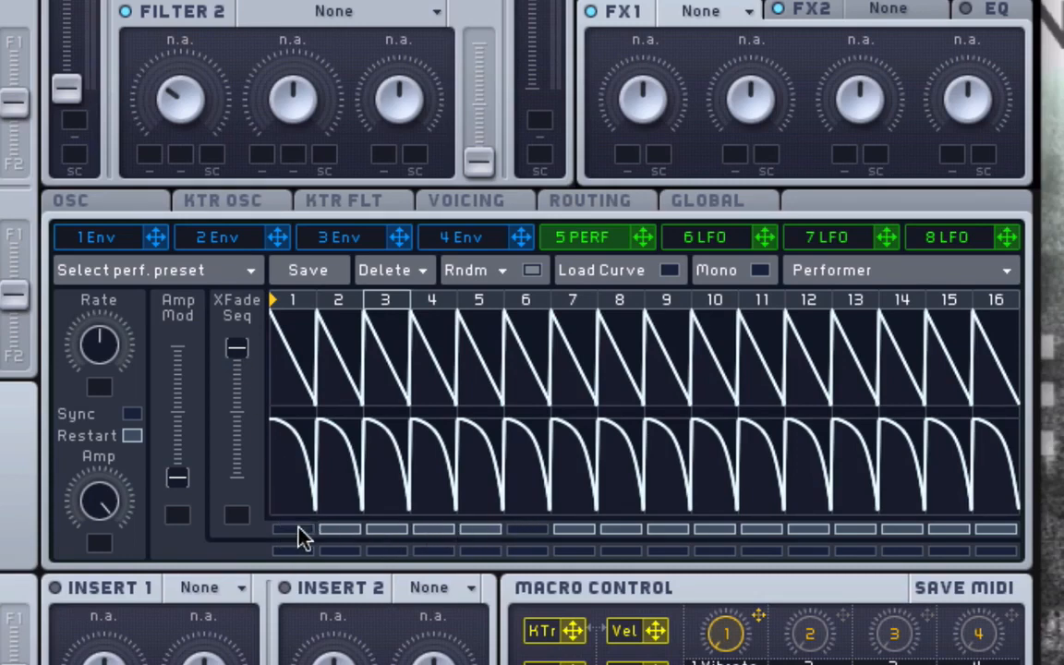
left_click_drag(297, 531, 479, 531)
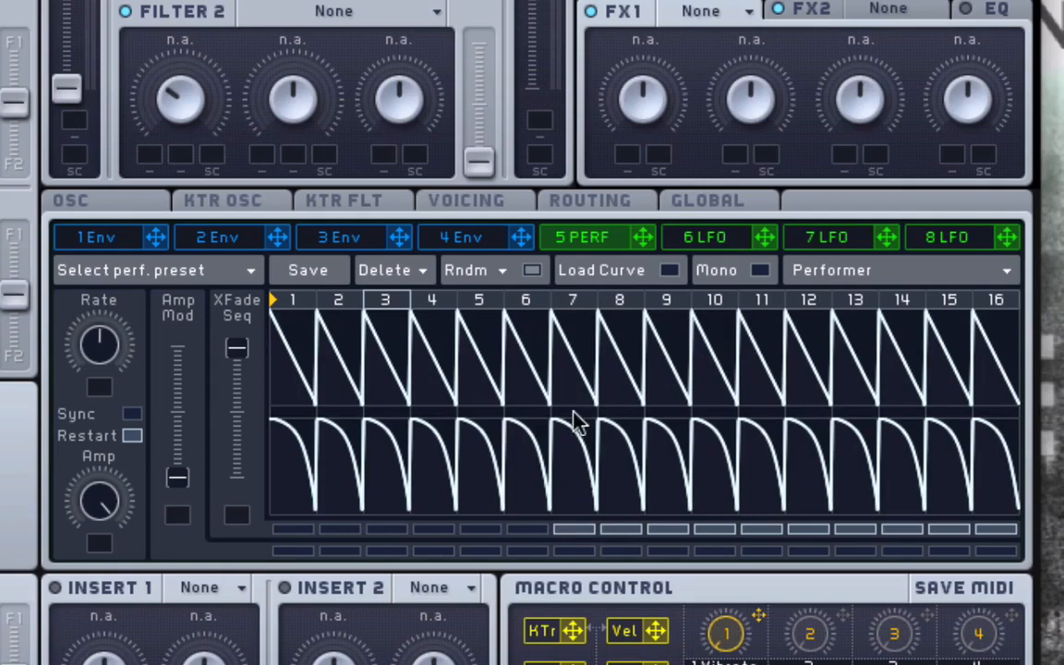
left_click(622, 529)
left_click_drag(685, 536, 1009, 534)
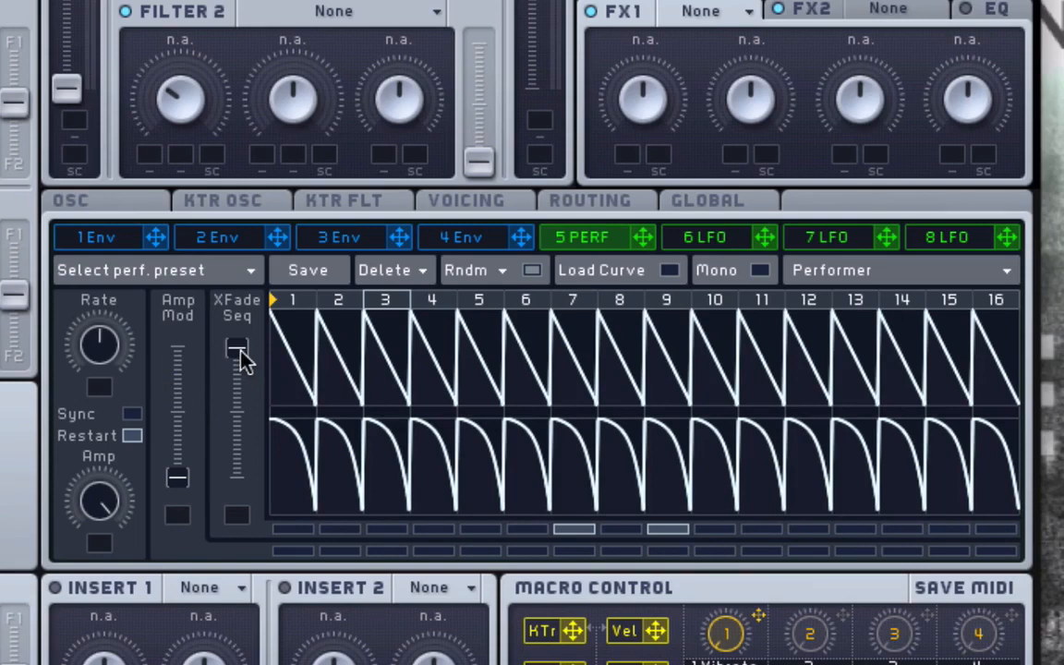
left_click_drag(239, 355, 240, 496)
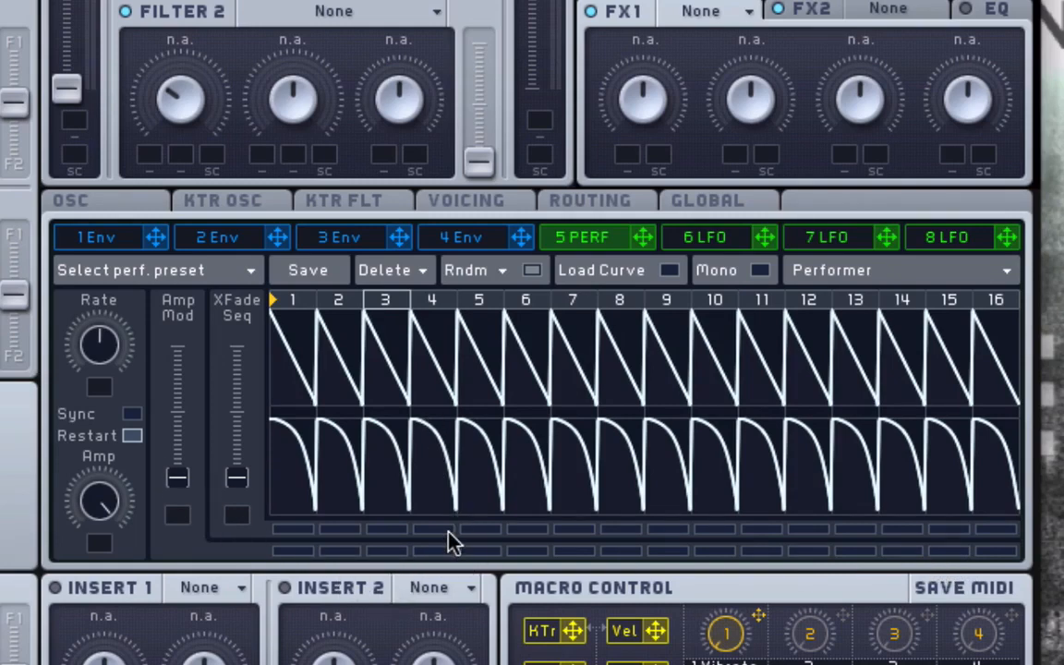
- Try the Amp Mod switches on performer steps 4, 6 and 9 and clear them again
left_click(535, 551)
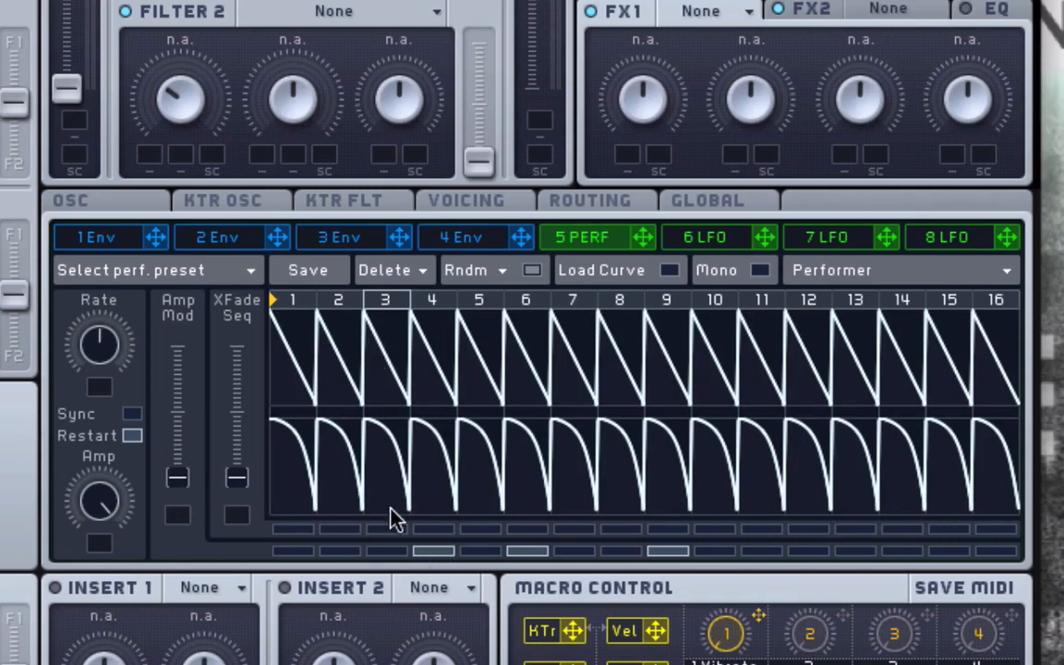
left_click(426, 550)
left_click(515, 551)
left_click(449, 550)
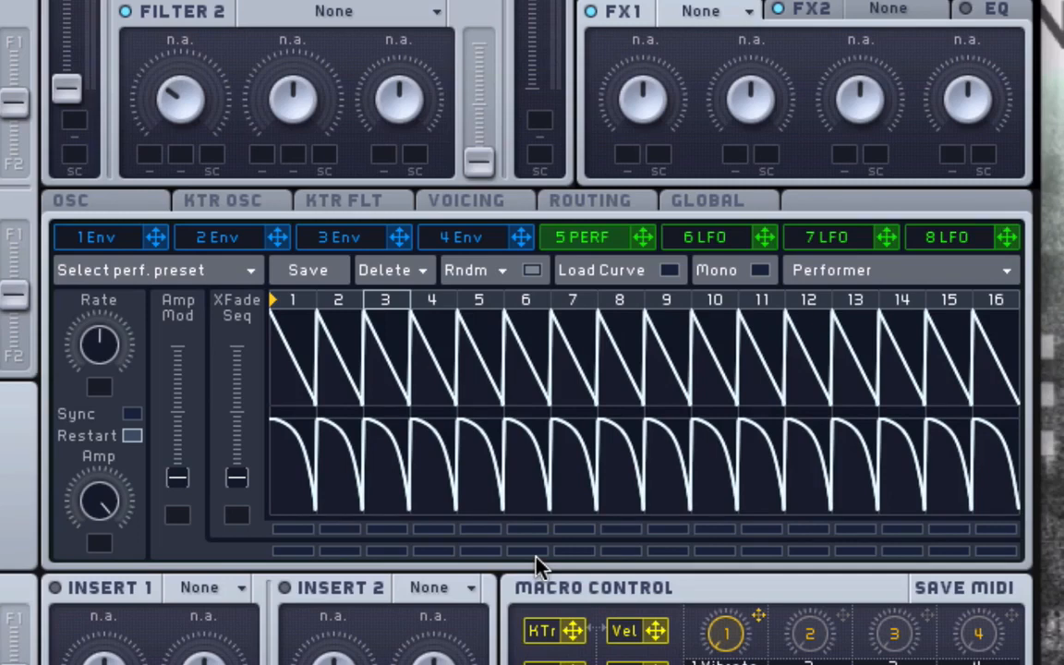
- Turn on Sync for modulator 5 and check the options for performer presets
left_click(134, 417)
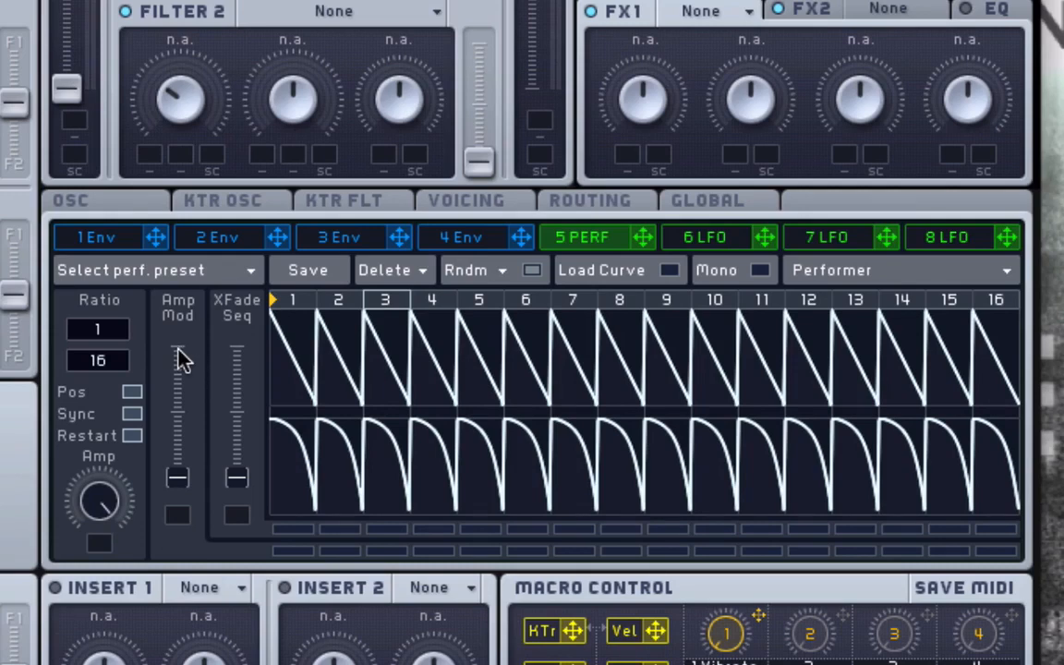
left_click(223, 280)
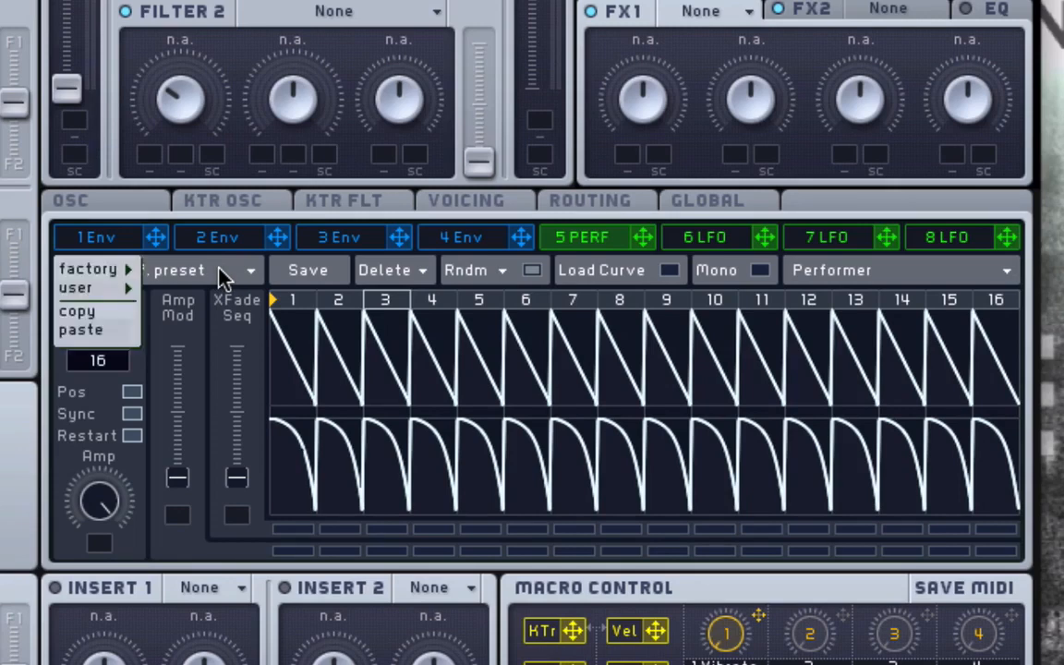
mouse_move(93, 272)
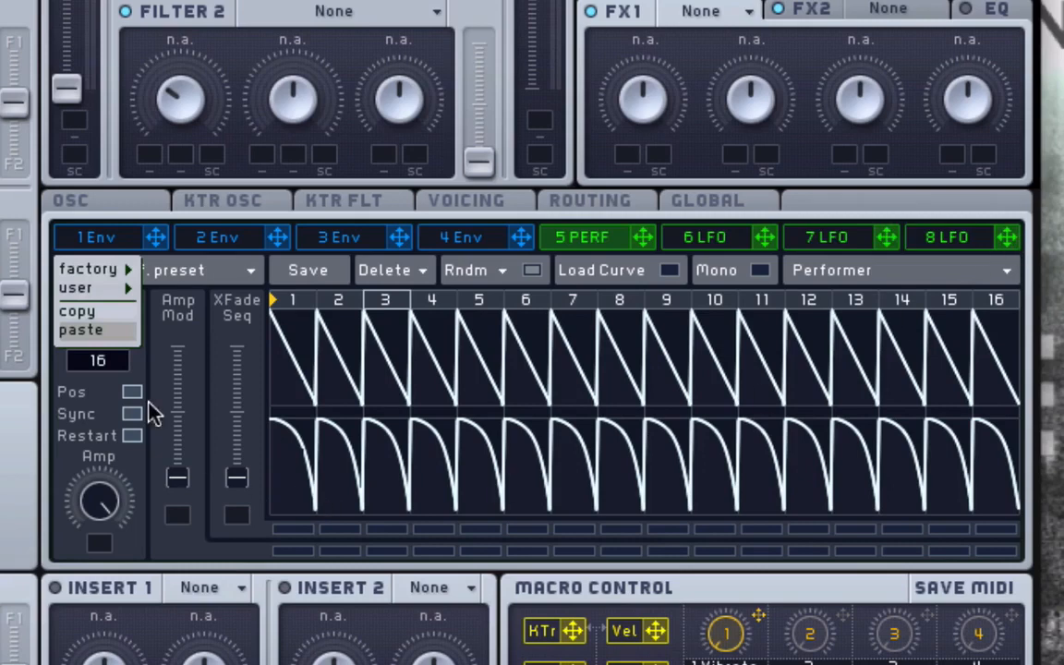
left_click(167, 305)
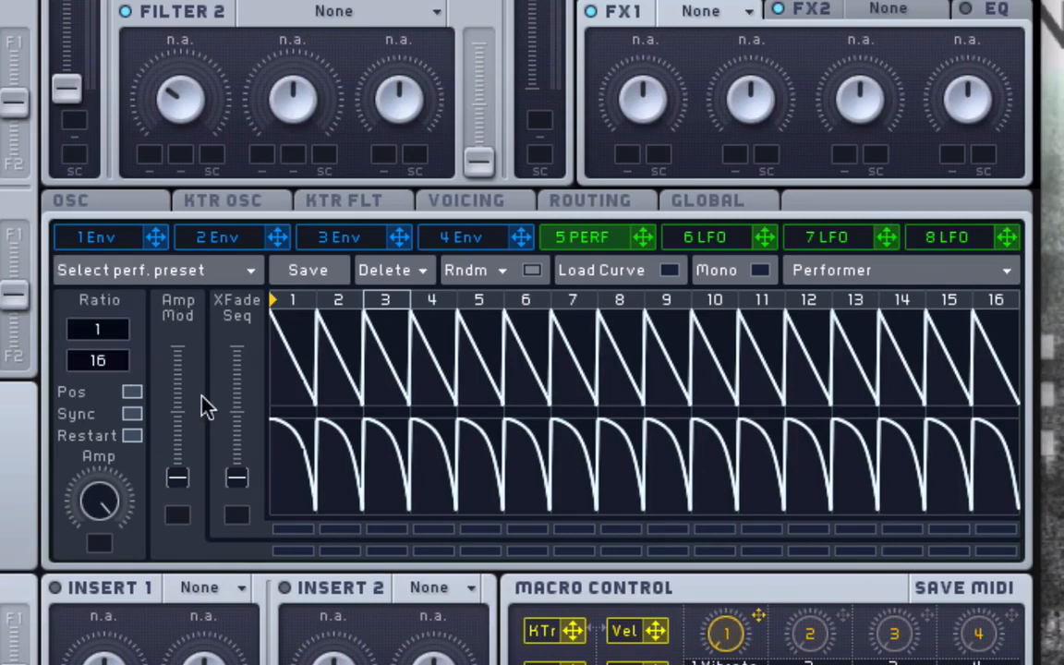
- Randomize the upper performer row
left_click(431, 272)
left_click(337, 270)
left_click(502, 276)
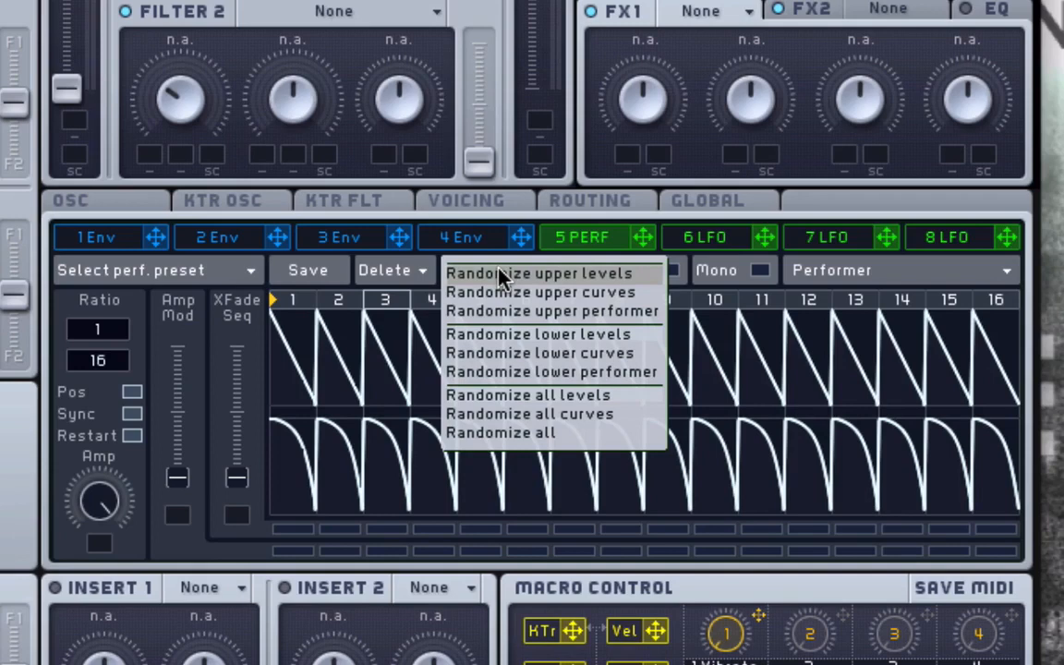
left_click(644, 312)
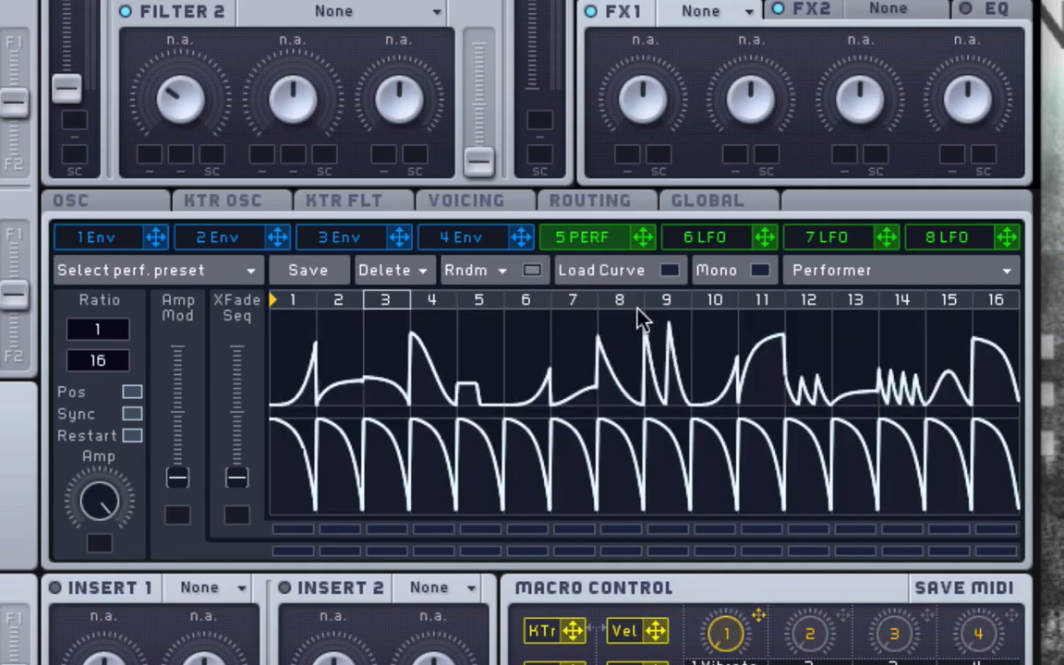
- Randomize all levels and curves in both performer rows, repeating the randomization several times
left_click(467, 270)
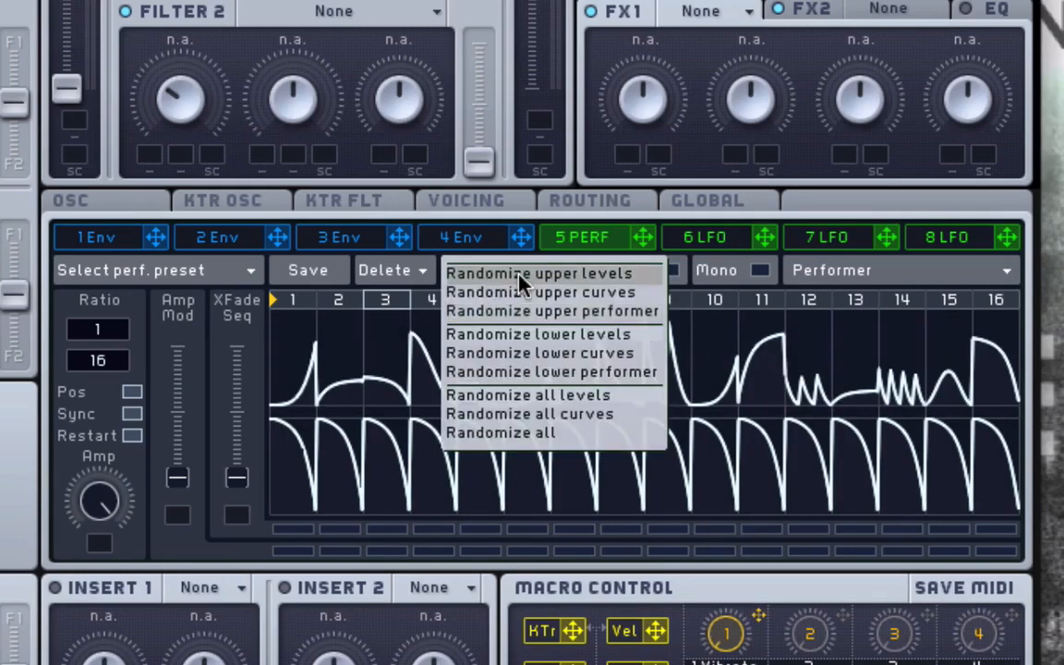
left_click(636, 434)
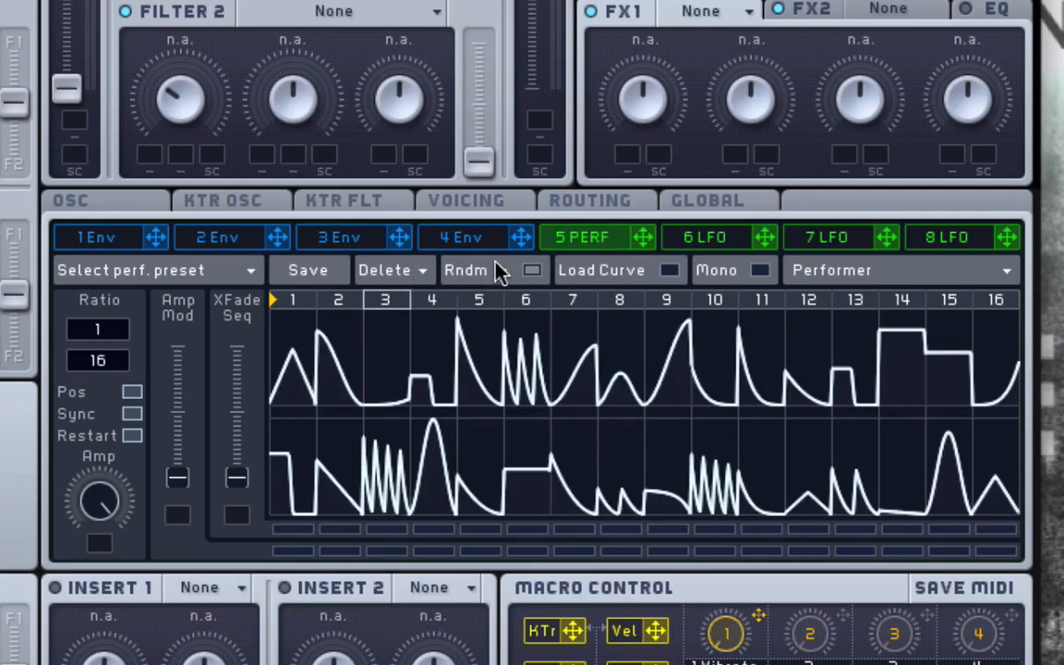
left_click(532, 270)
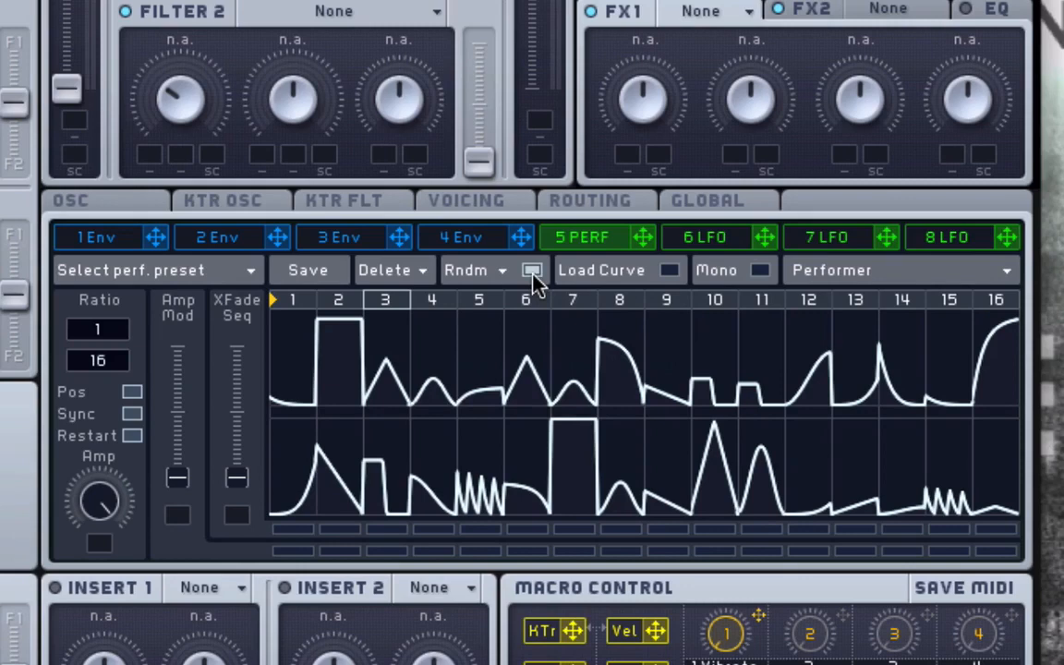
left_click(533, 273)
left_click(532, 274)
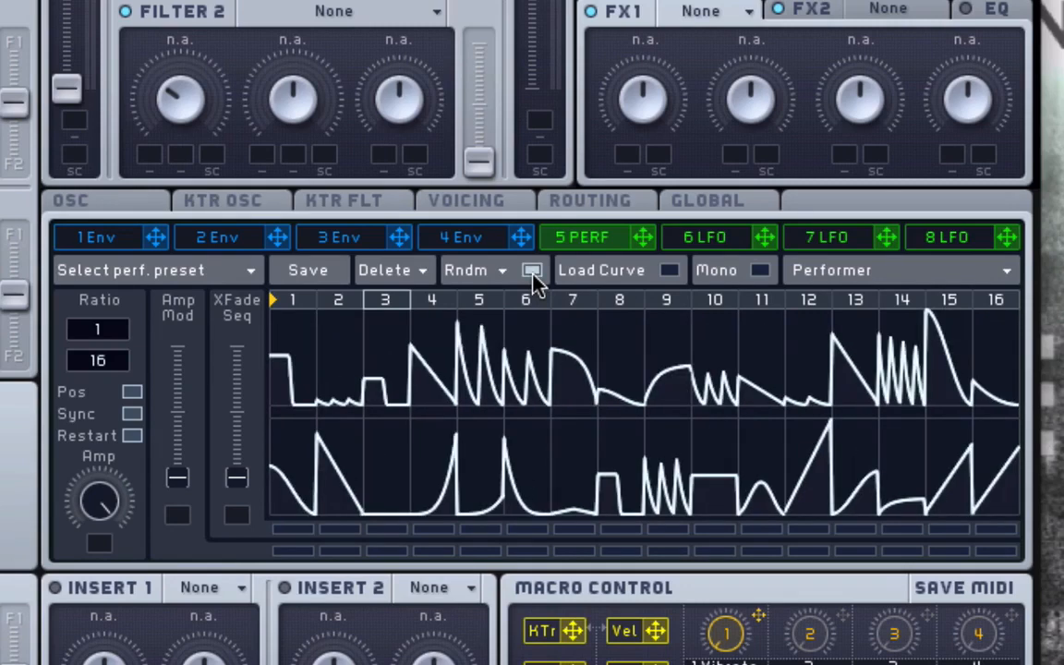
left_click(532, 274)
left_click(532, 272)
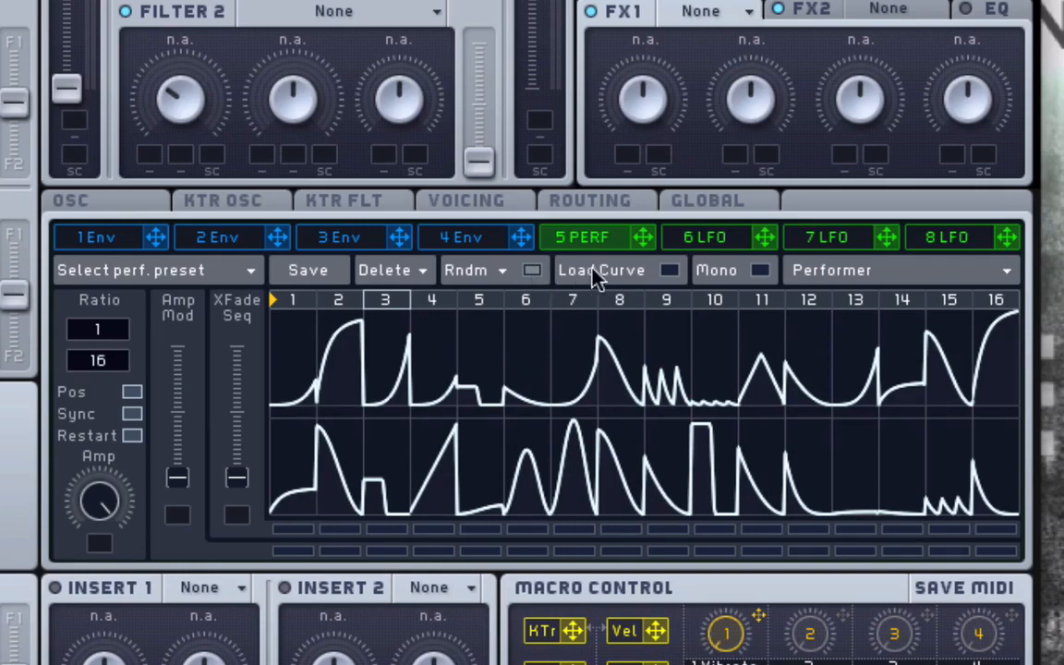
- Load the linear rising curve into upper step 6 with a raised level and paint the same curve across the whole upper row
left_click(669, 270)
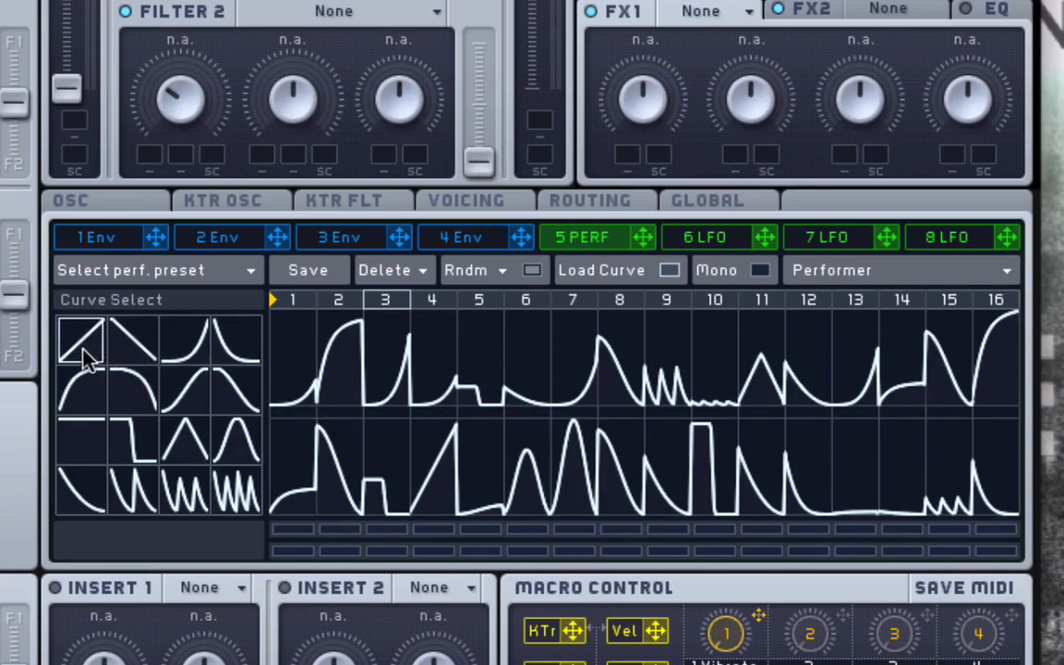
left_click(530, 351)
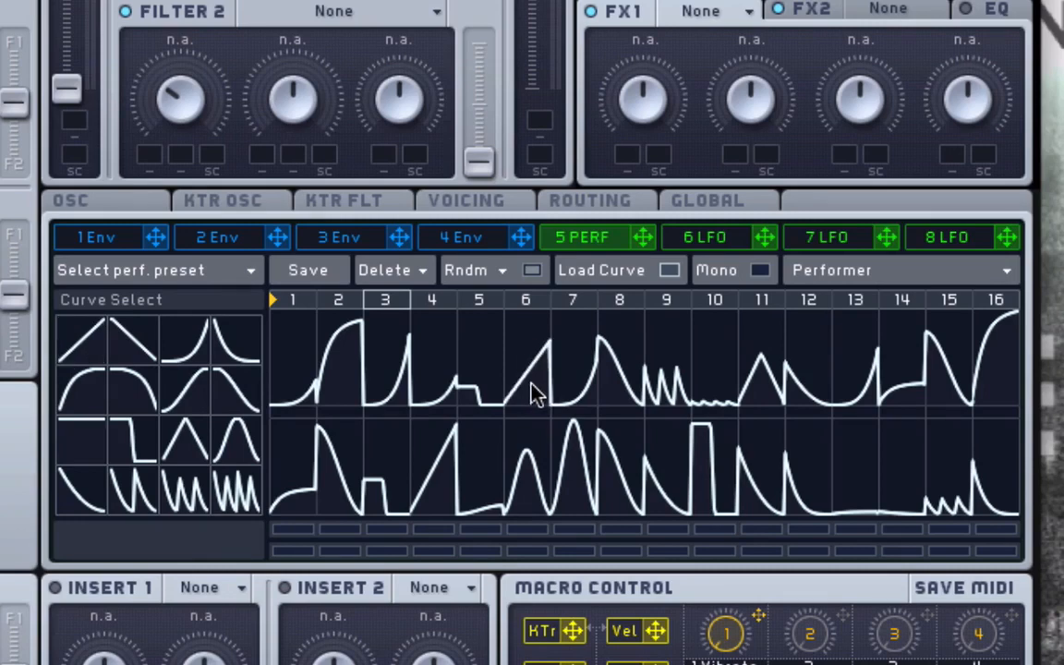
left_click_drag(532, 391, 543, 362)
left_click(533, 357)
double_click(532, 354)
left_click_drag(533, 359, 541, 64)
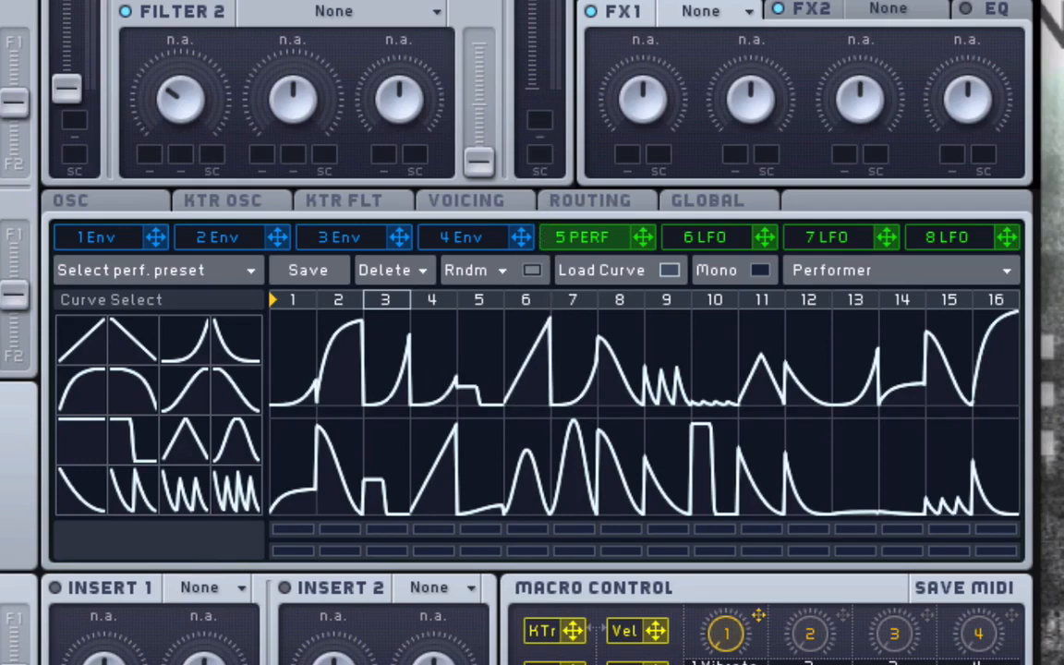
left_click(79, 340)
mouse_move(293, 382)
left_mouse_down()
mouse_move(973, 375)
mouse_move(884, 395)
left_mouse_up()
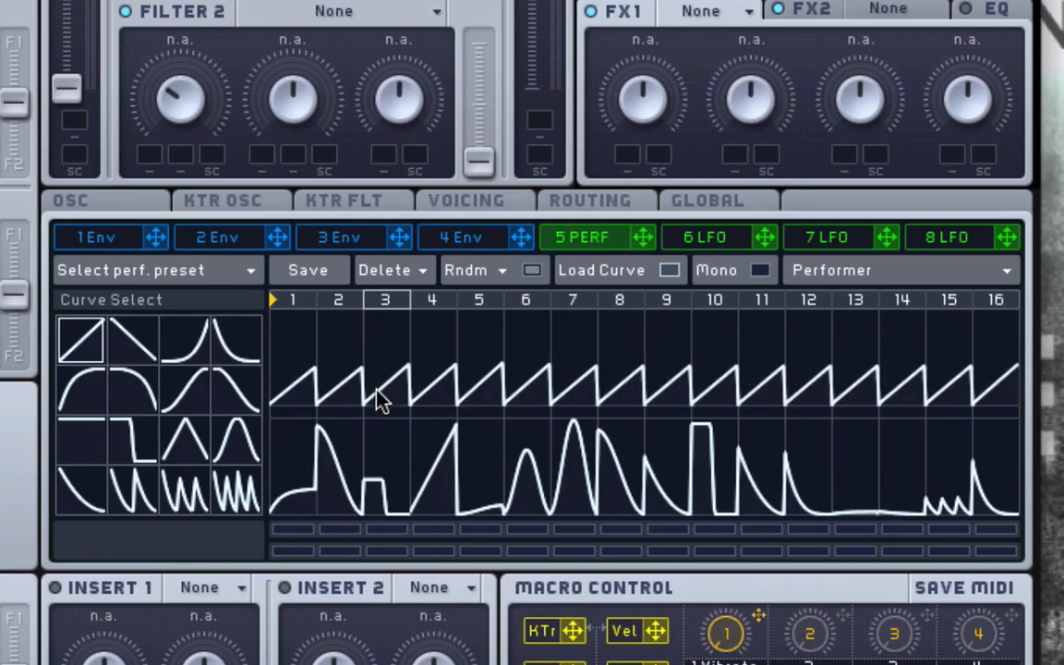
- Replace all sixteen upper-row steps with the exponential rising curve at nearly full level
left_click(180, 344)
left_click(589, 345)
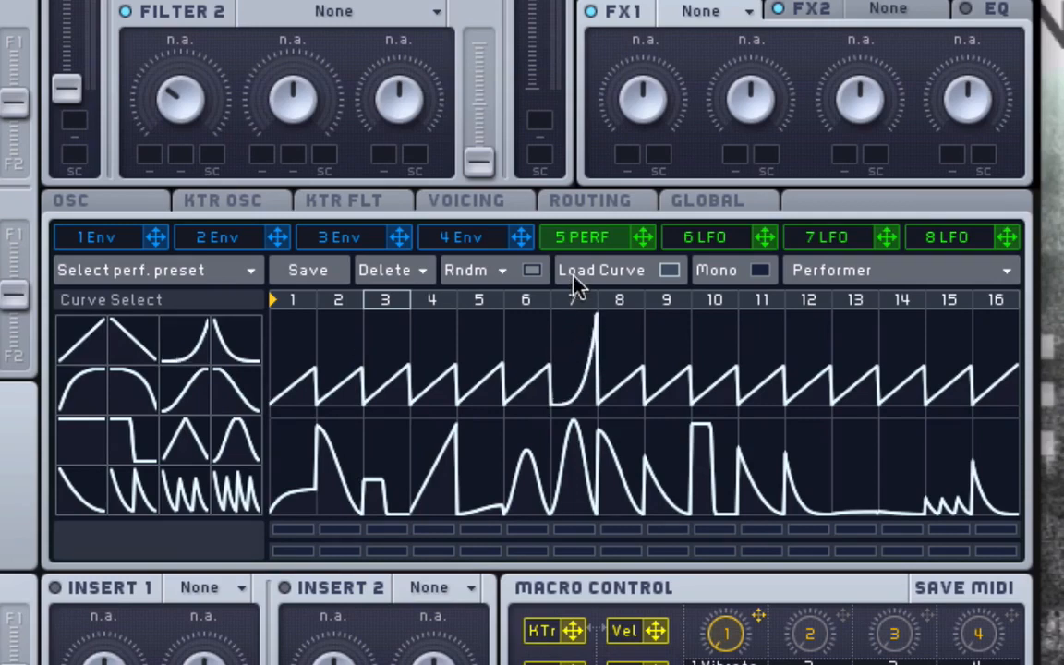
left_click(621, 340)
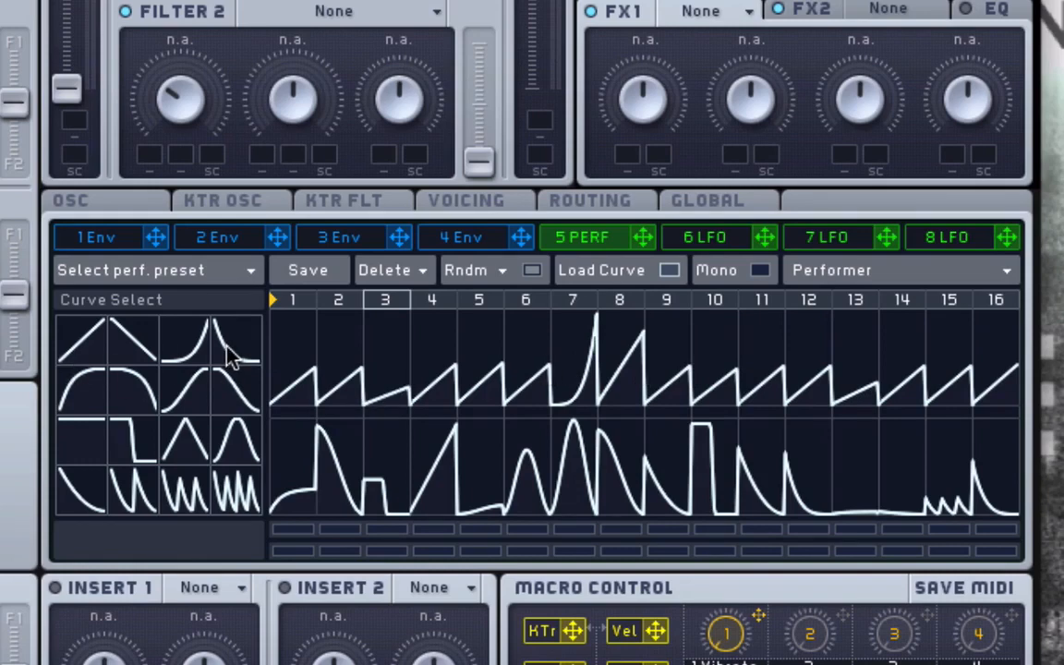
left_click(405, 361)
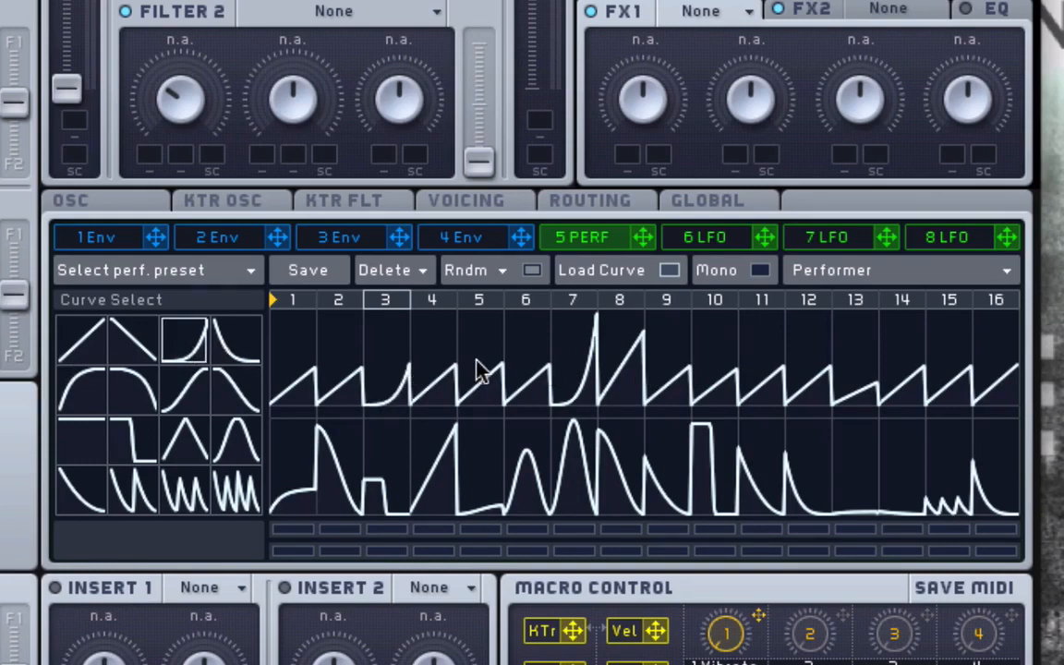
left_click(476, 360)
left_click(437, 333)
left_click(874, 330)
left_click(978, 336)
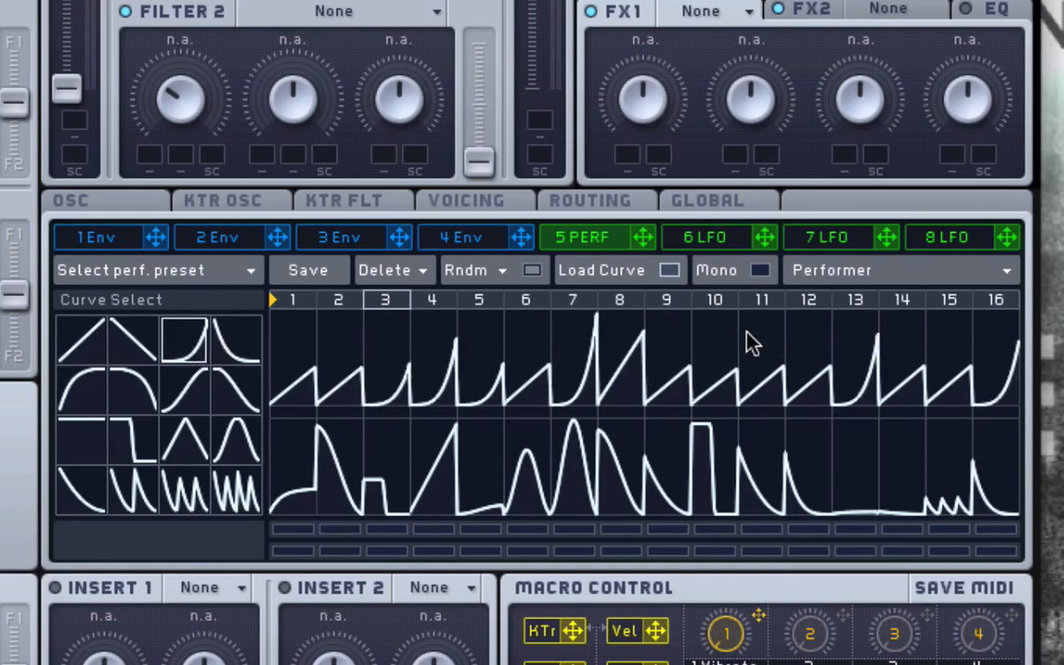
left_click(746, 331)
left_click(942, 333)
left_click(905, 334)
mouse_move(875, 342)
left_mouse_down()
mouse_move(257, 344)
mouse_move(608, 321)
mouse_move(997, 317)
mouse_move(229, 312)
left_mouse_up()
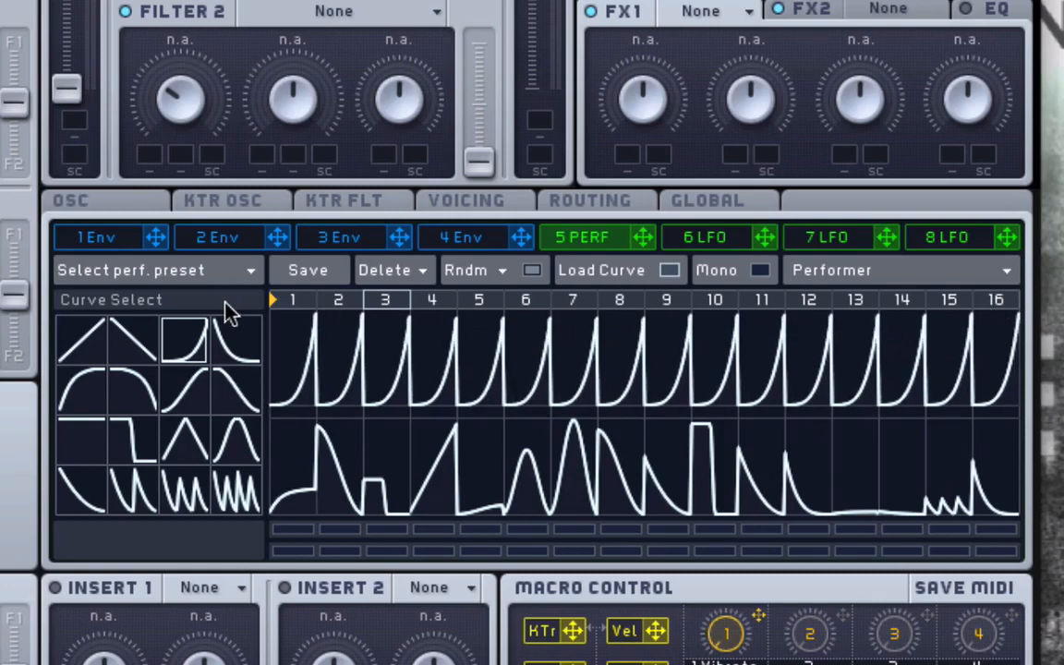
- Place the four-peak curve in upper-row steps 3, 9, 12 and 15 at varied levels
left_click(242, 483)
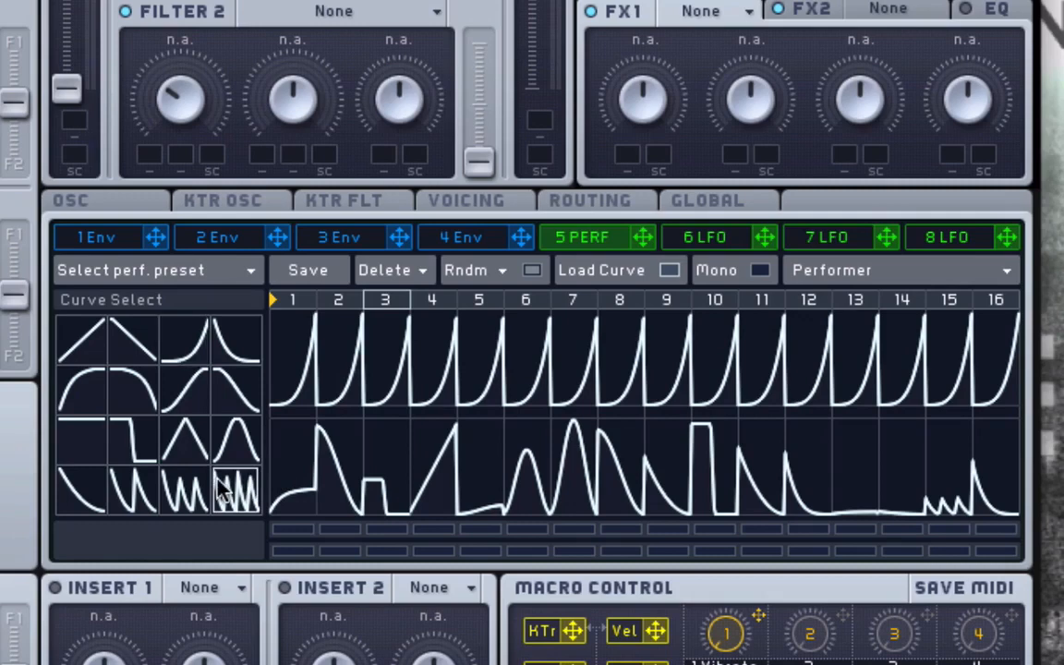
left_click(374, 367)
left_click(665, 370)
left_click(812, 364)
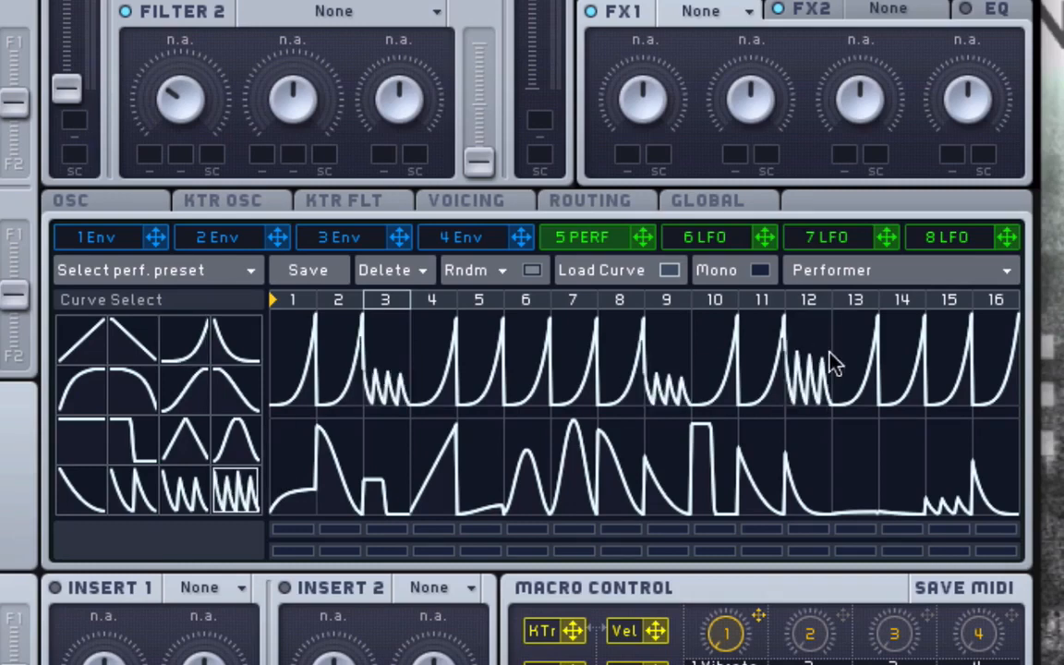
left_click(926, 342)
- Place the two-peak decaying curve in upper-row steps 5, 6, 10, 13 and 14
left_click(129, 494)
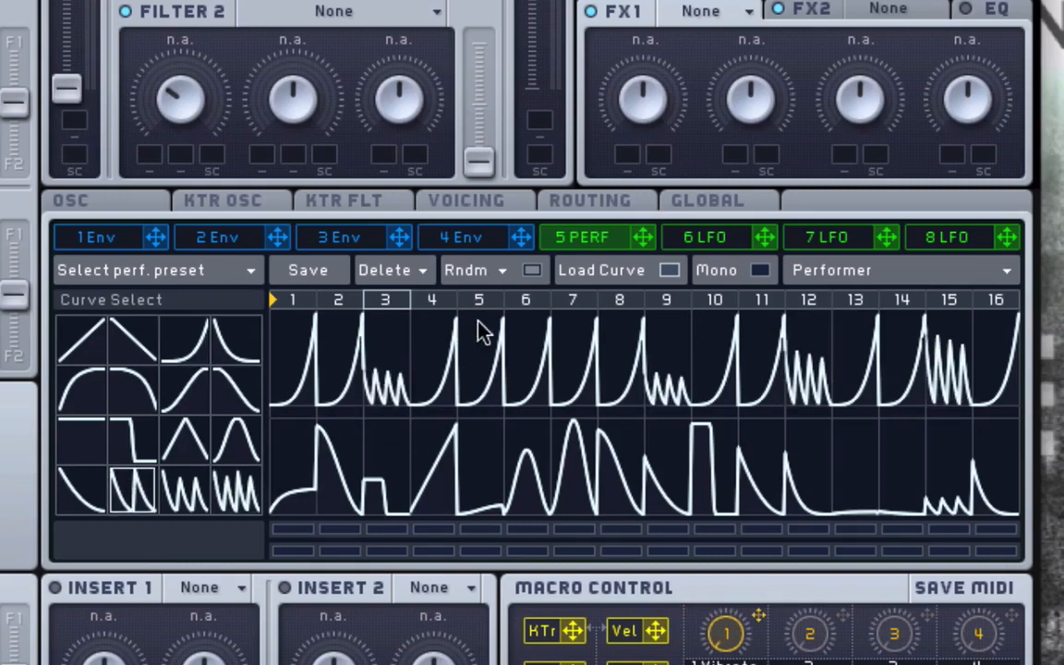
left_click(835, 334)
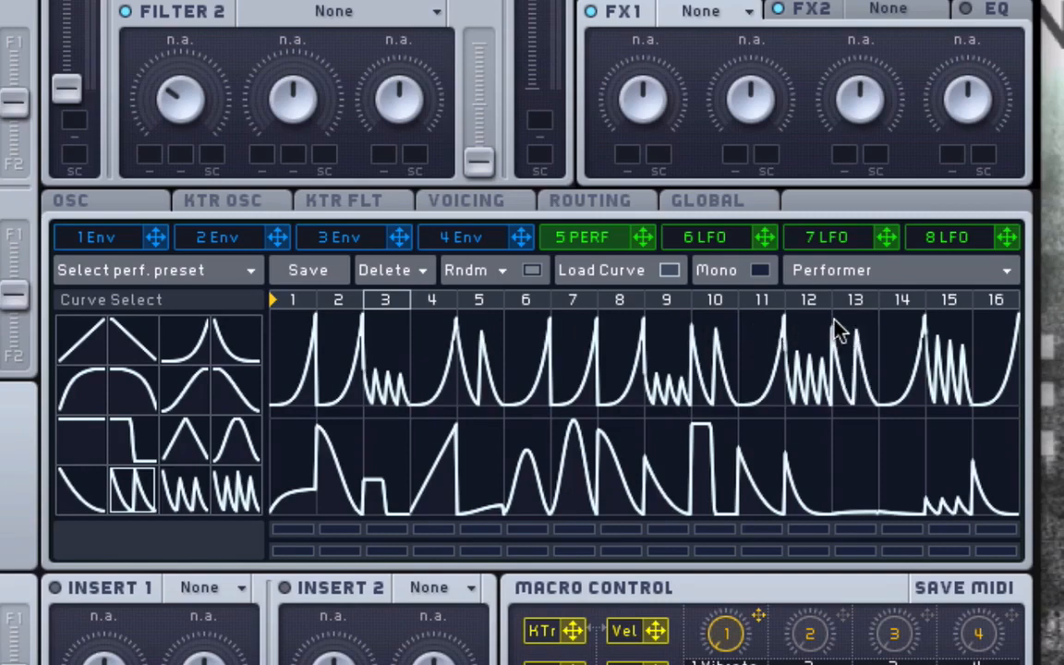
left_click(912, 336)
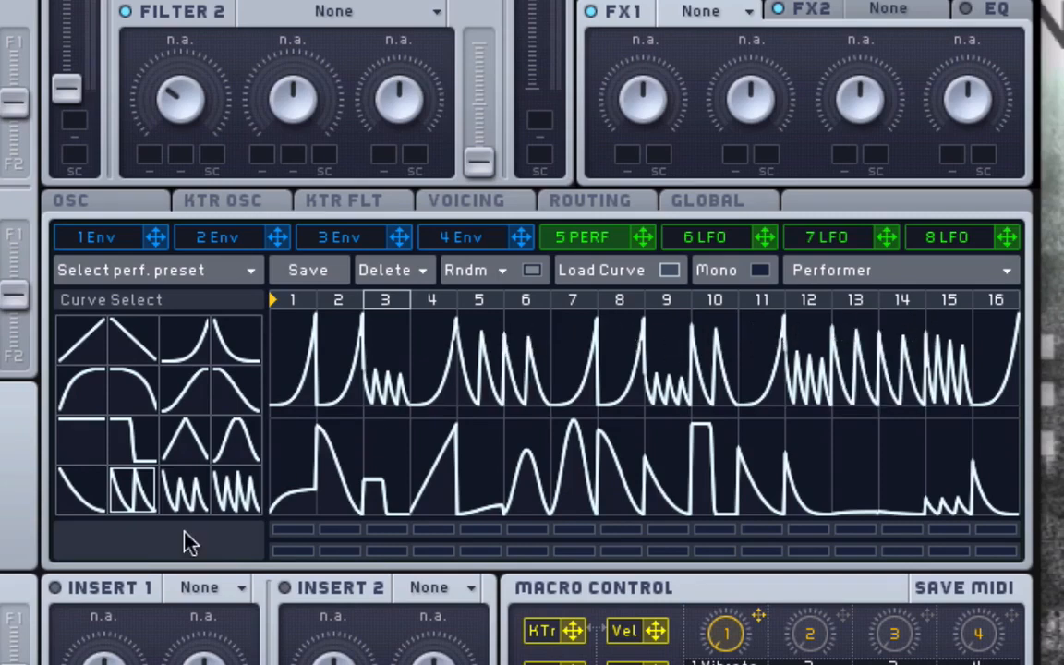
- Place the square pulse curve in upper-row steps 3, 7, 8, 9, 10 and 11 at varied levels
left_click(130, 439)
left_click(399, 328)
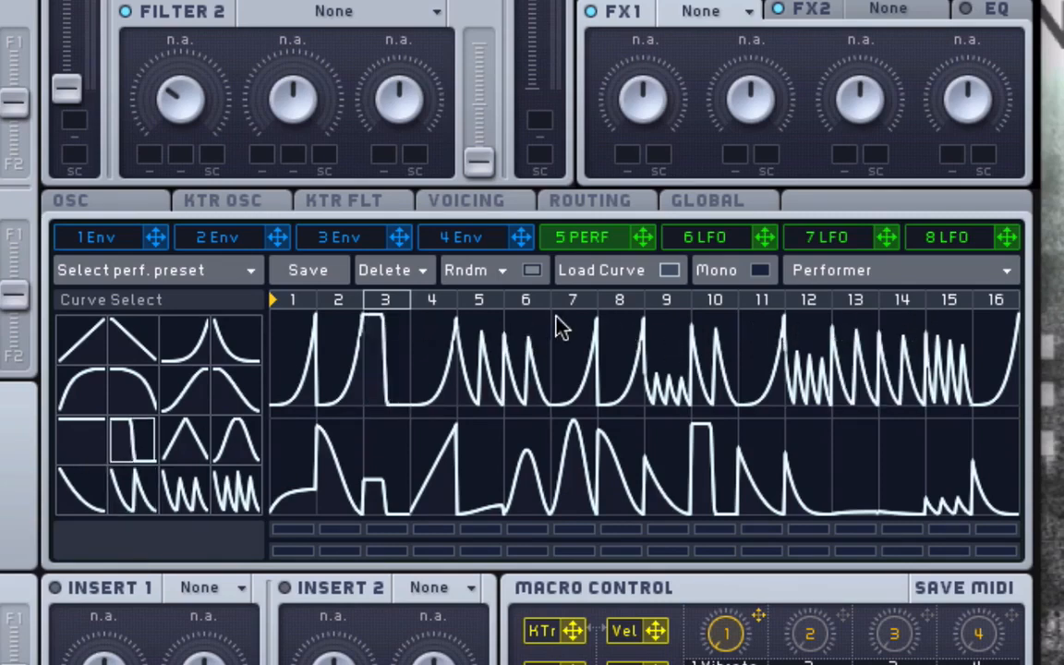
left_click(564, 329)
left_click(630, 334)
left_click(674, 351)
left_click(725, 343)
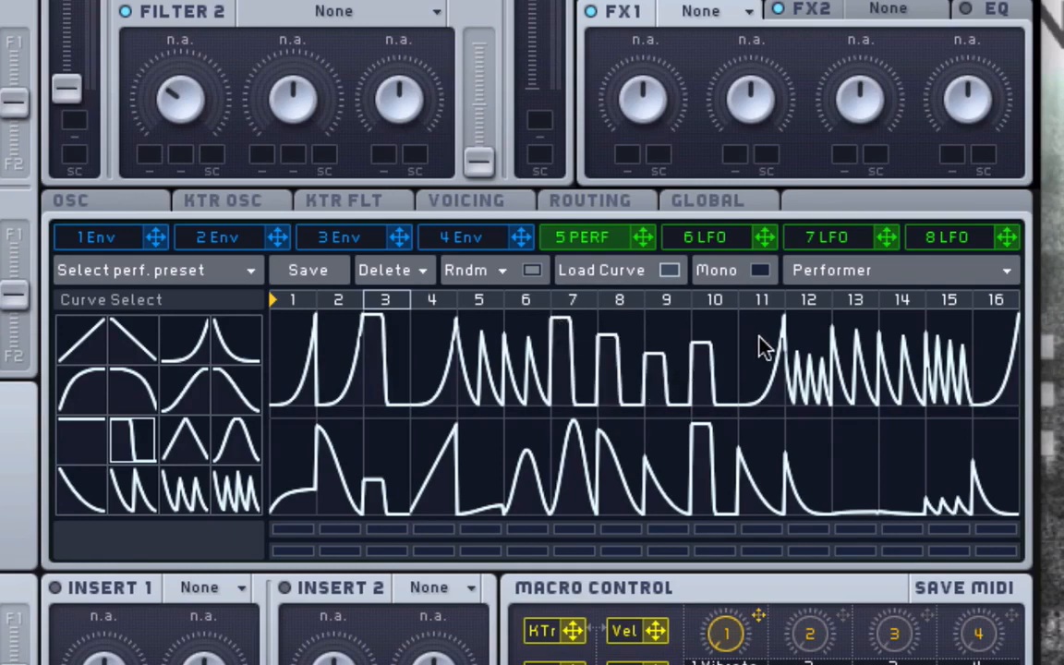
left_click(759, 337)
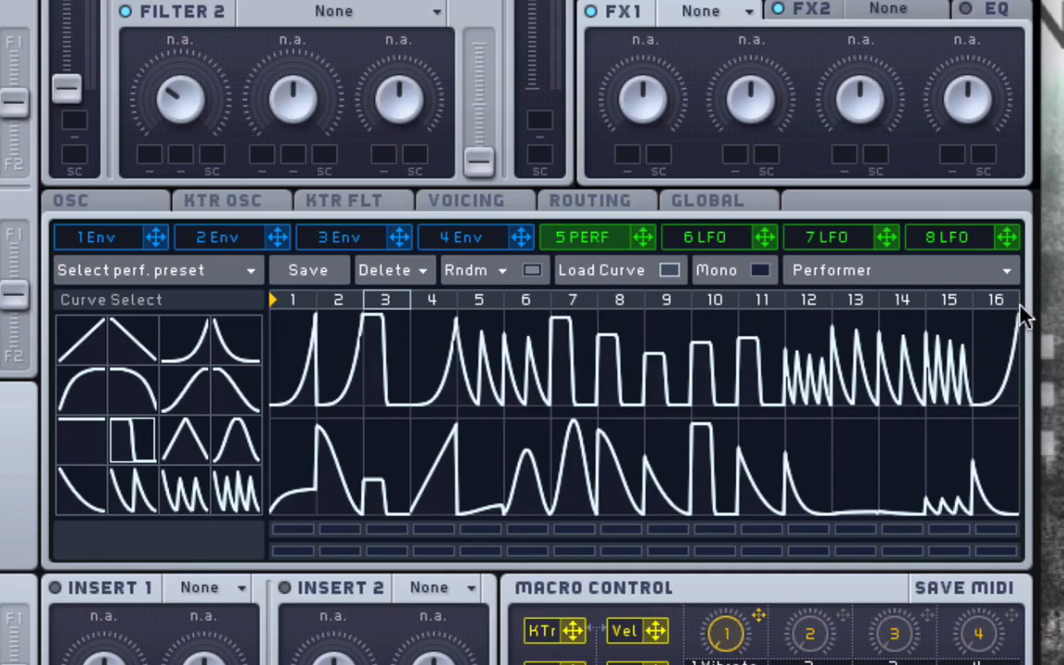
- Shorten the performer sequence to eight steps with the start marker at step 4, and hide the curve selection
left_click_drag(1020, 303, 570, 299)
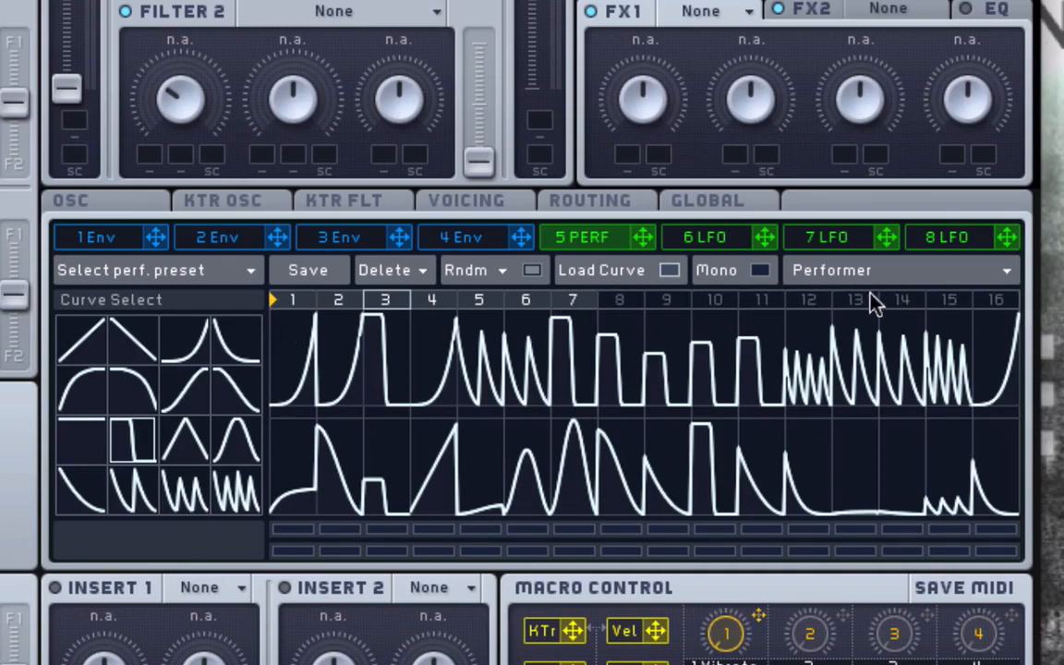
left_click_drag(872, 305, 621, 306)
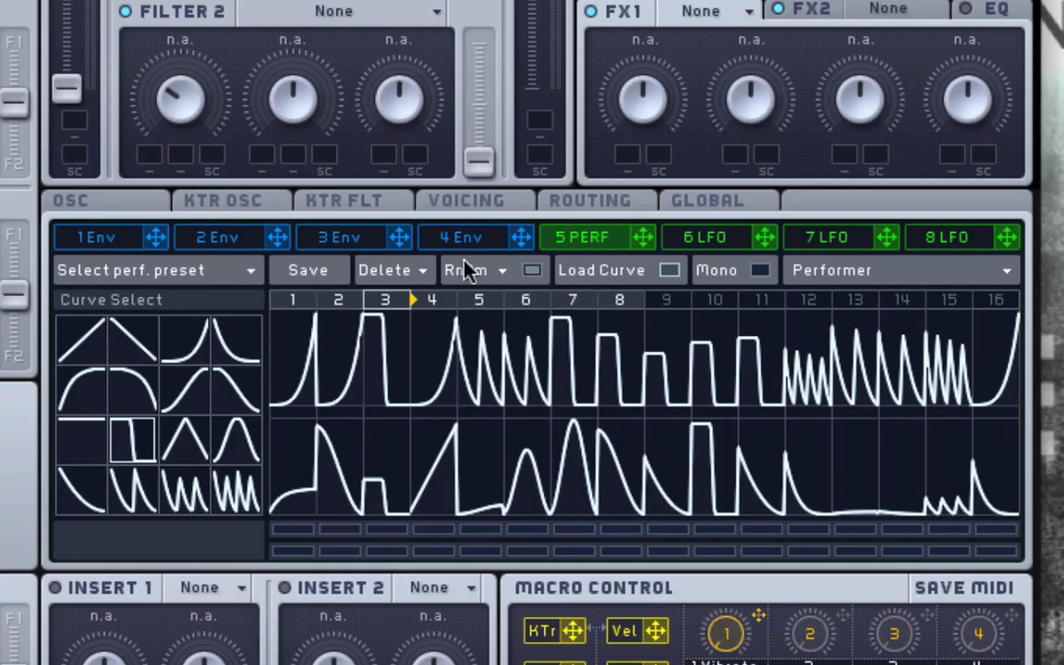
left_click(670, 272)
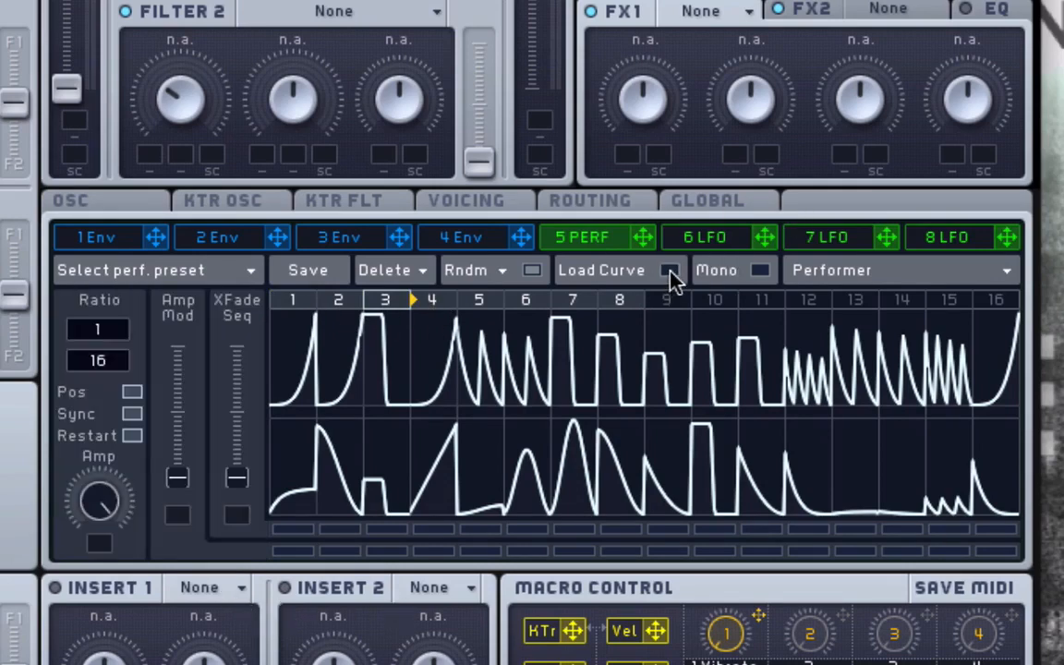